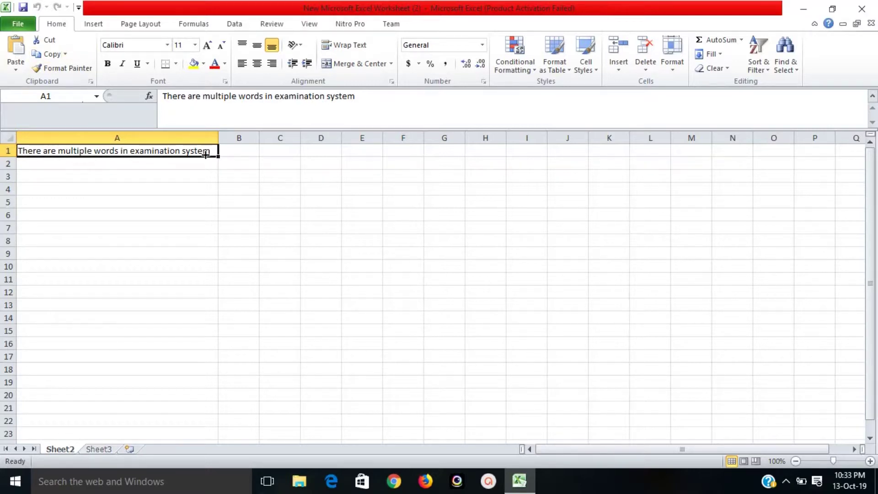
Select cell B1 beside the A1 sentence to start the word-count formula
left_click(229, 150)
Enter =LEN(A1)-LEN(SUBSTITUTE(A1," ",""))+1 in B1, giving 7, and fill it down to B8
type("=")
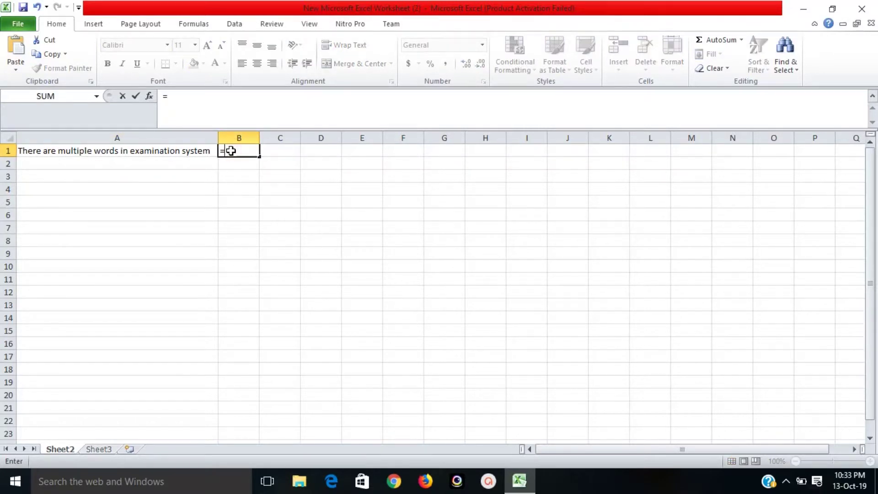
type("len")
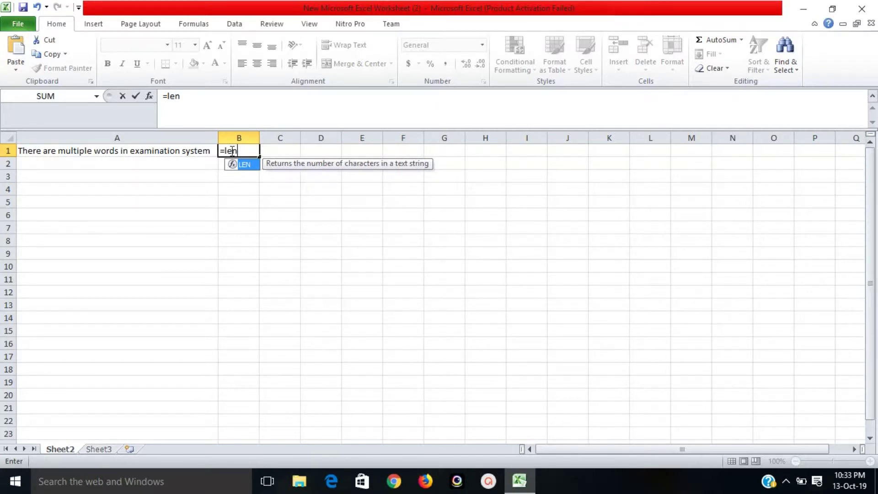
type("(a")
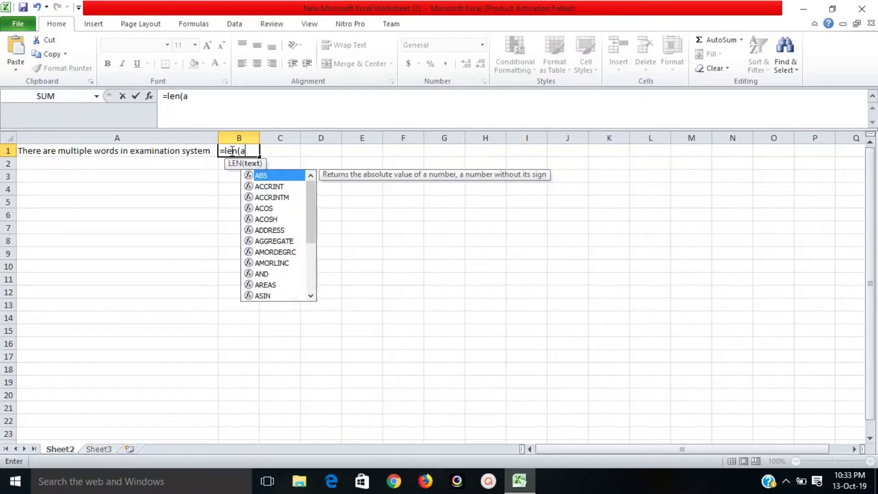
type("1")
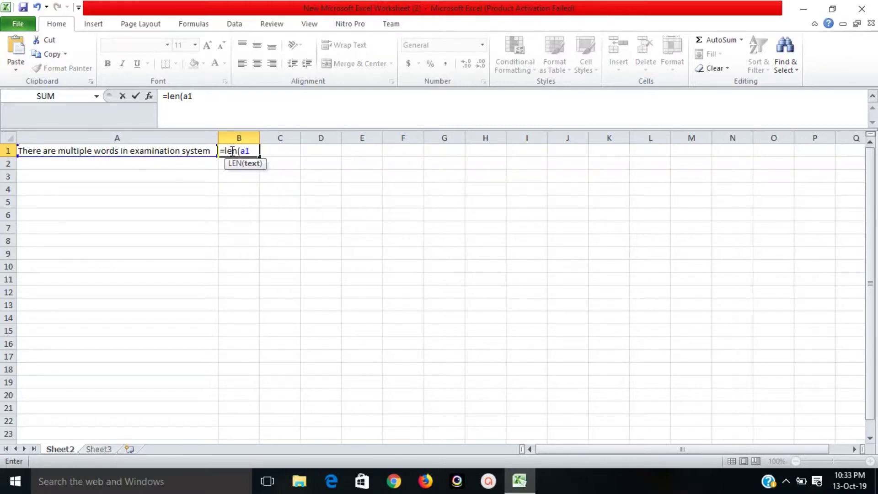
type(")-")
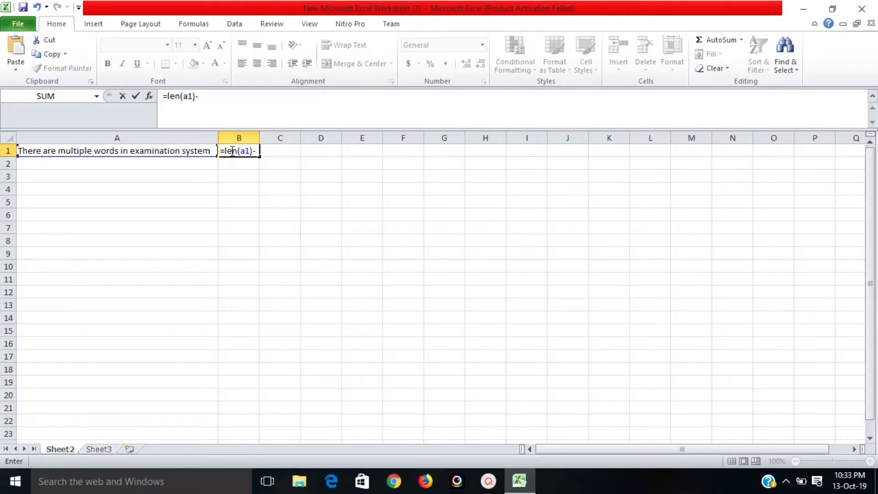
type("len")
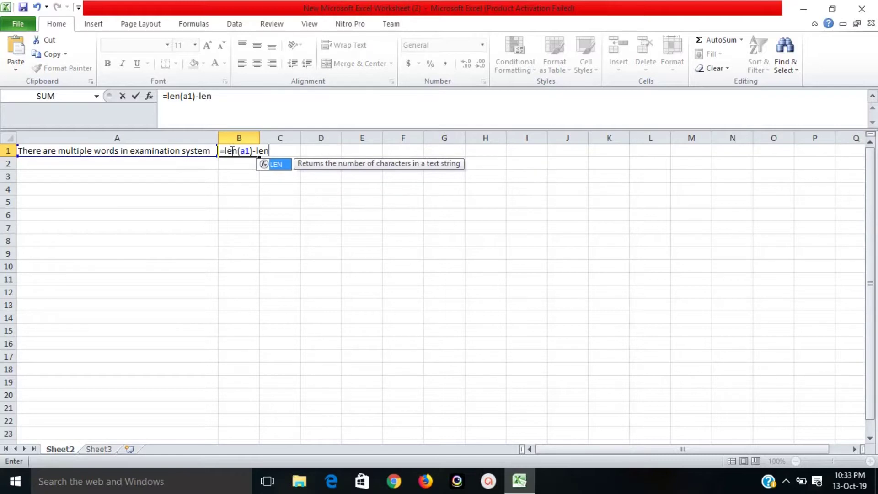
type("(s")
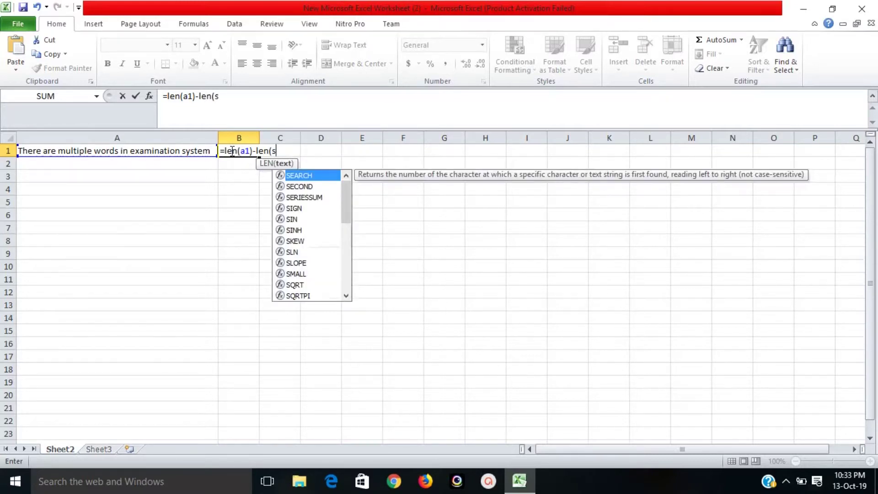
type("u")
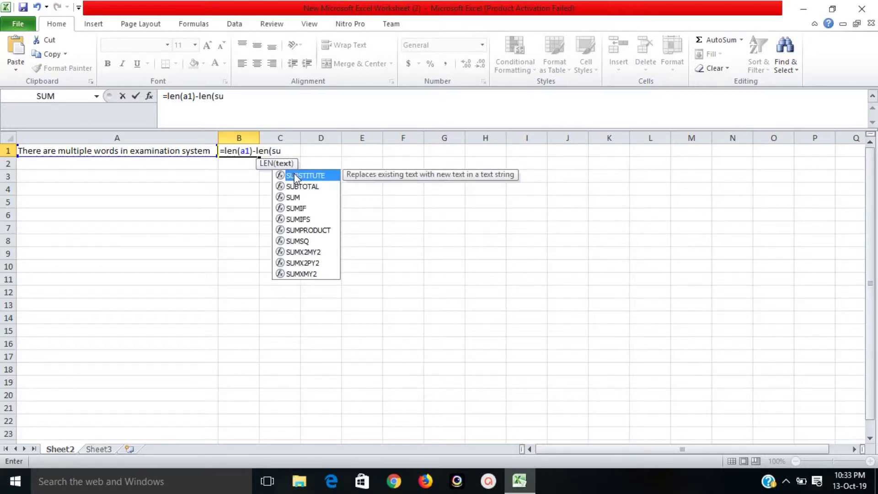
double_click(294, 175)
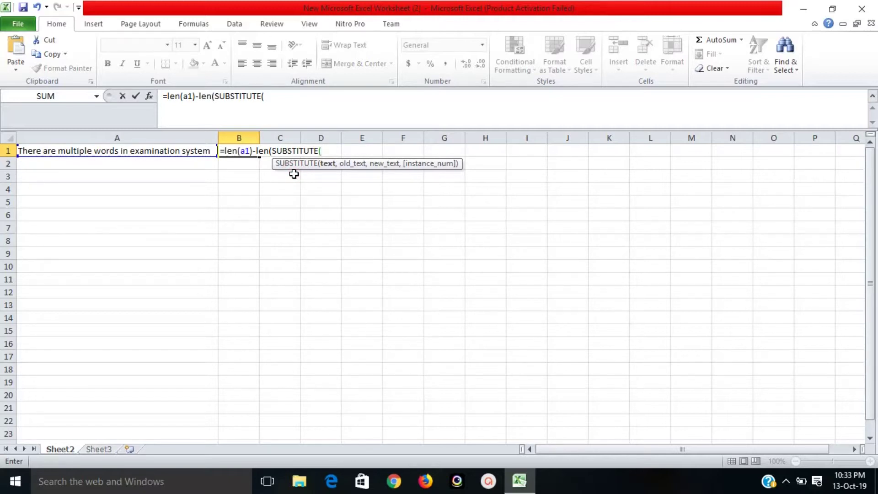
type("a1")
type(",")
type("\"\"")
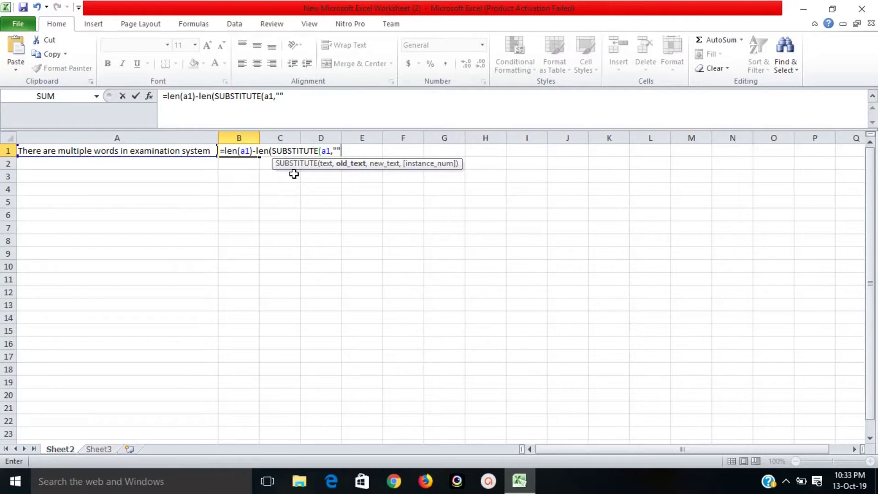
left_click(337, 151)
type("\"")
type(",")
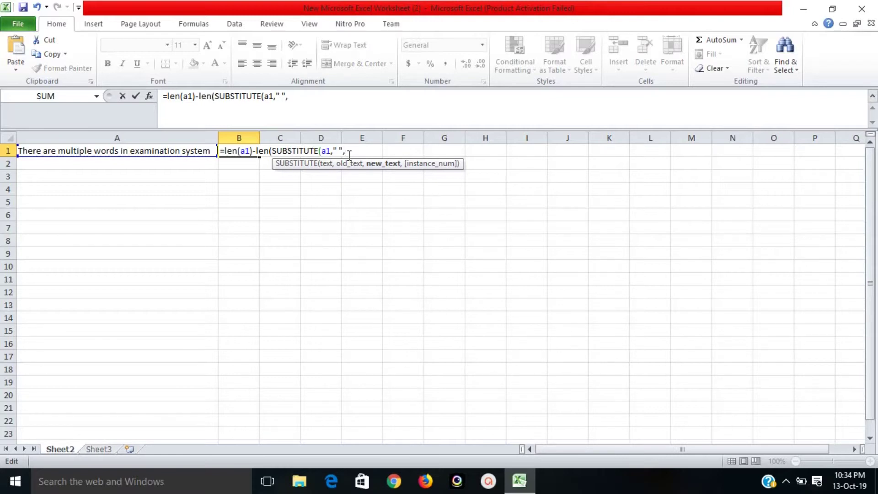
type("\"\"")
type(")")
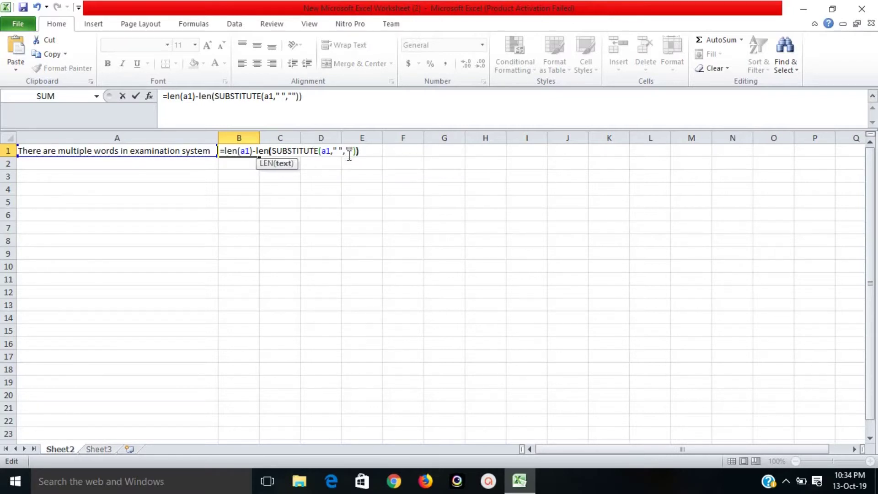
type(")+1")
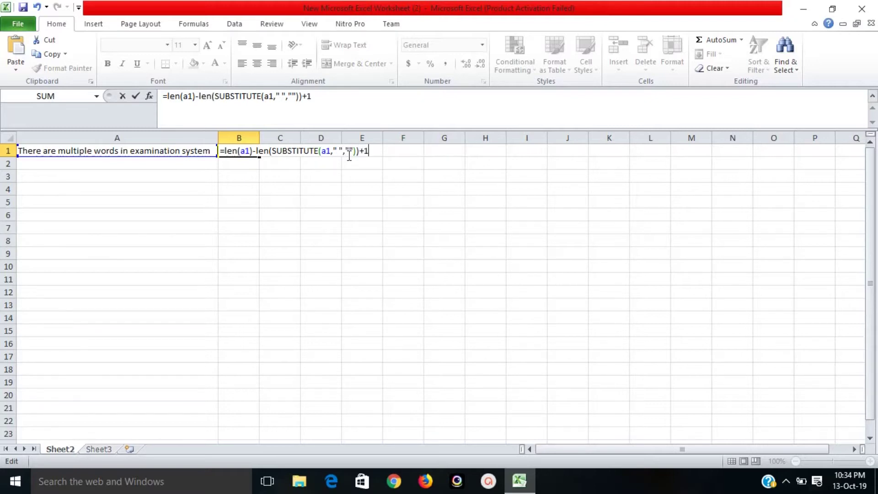
key("Return")
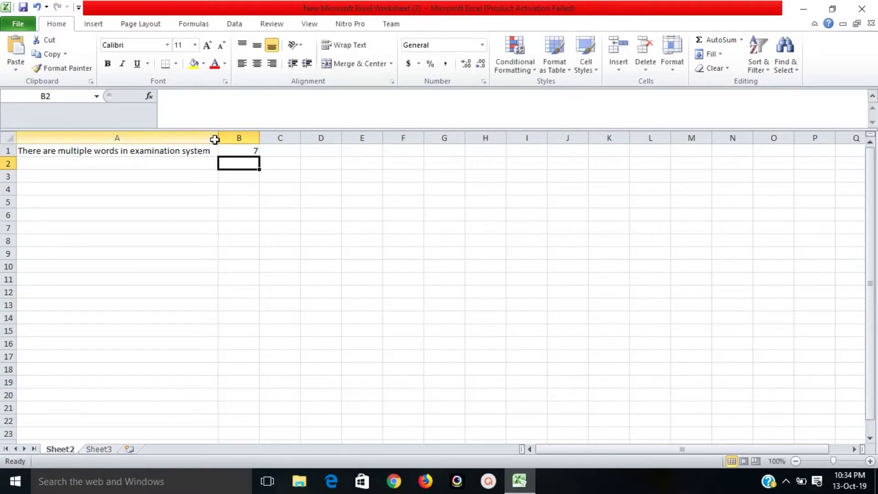
left_click(238, 150)
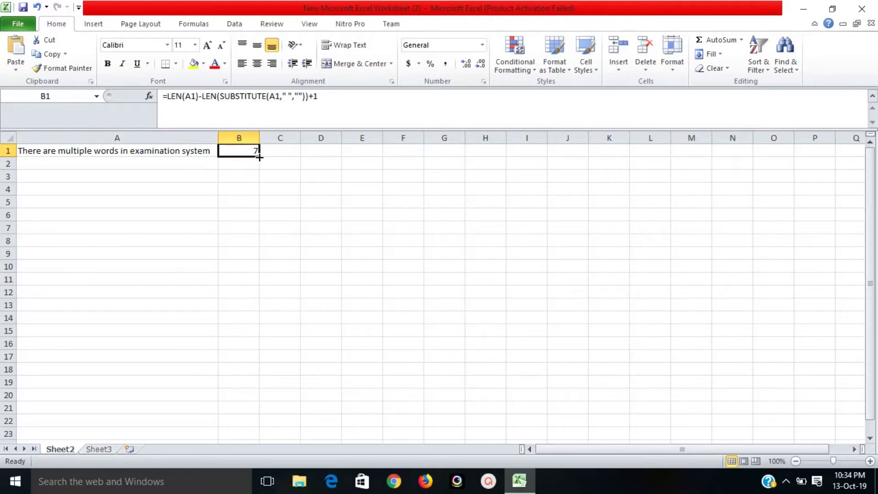
left_click_drag(259, 157, 257, 245)
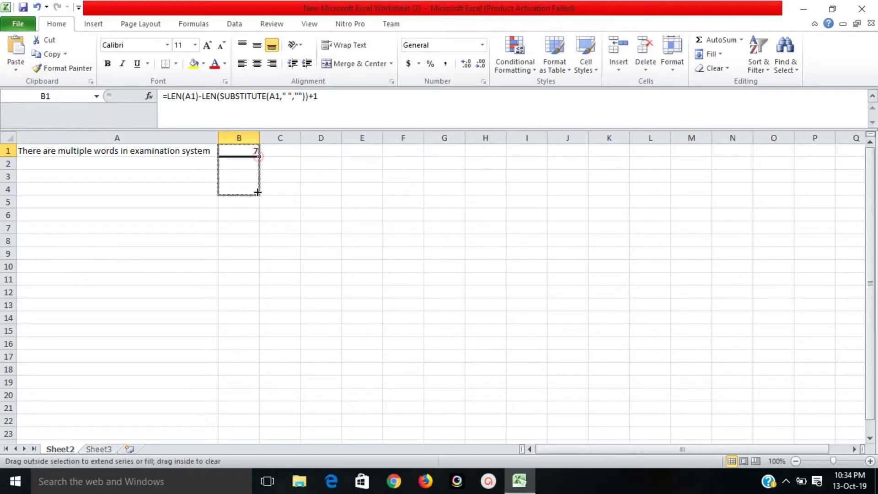
Enter the sentence 'There are many' in A2, overriding the AutoComplete suggestion
left_click(124, 165)
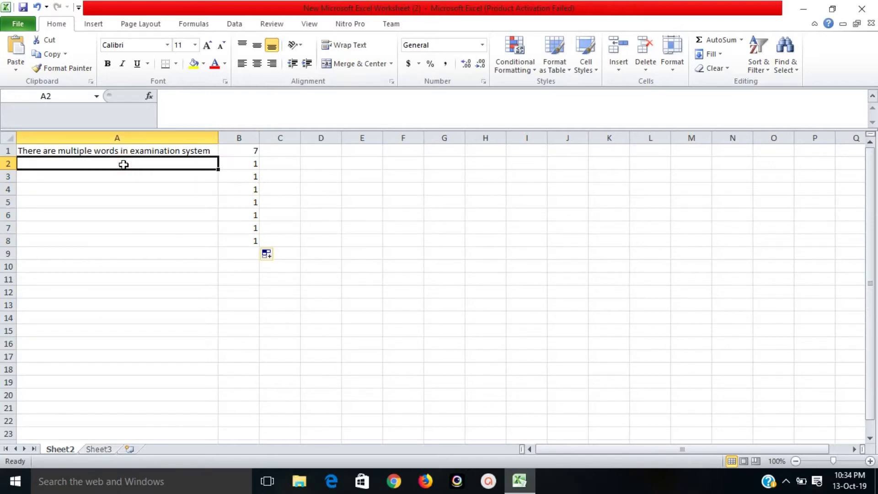
type("The")
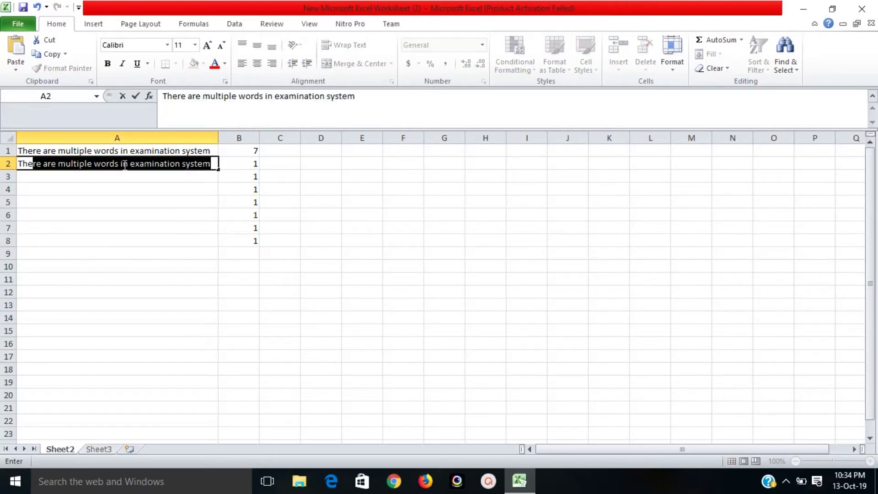
type("r")
key("Delete")
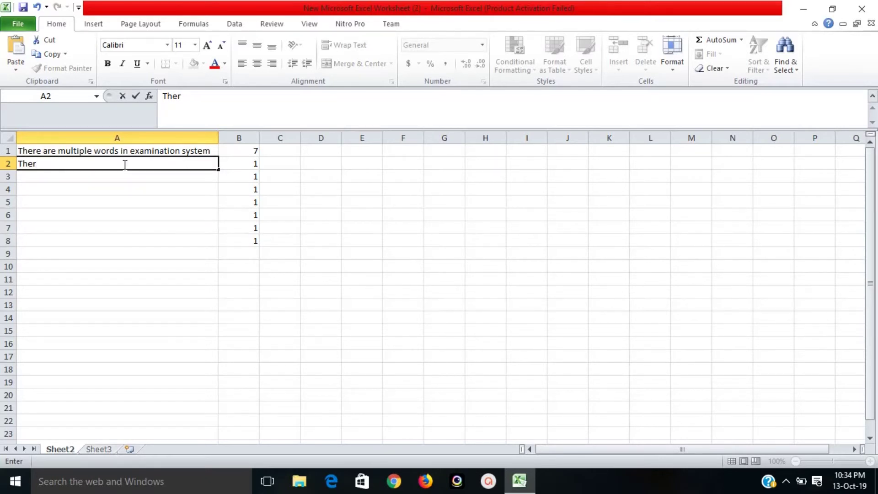
type("e are ")
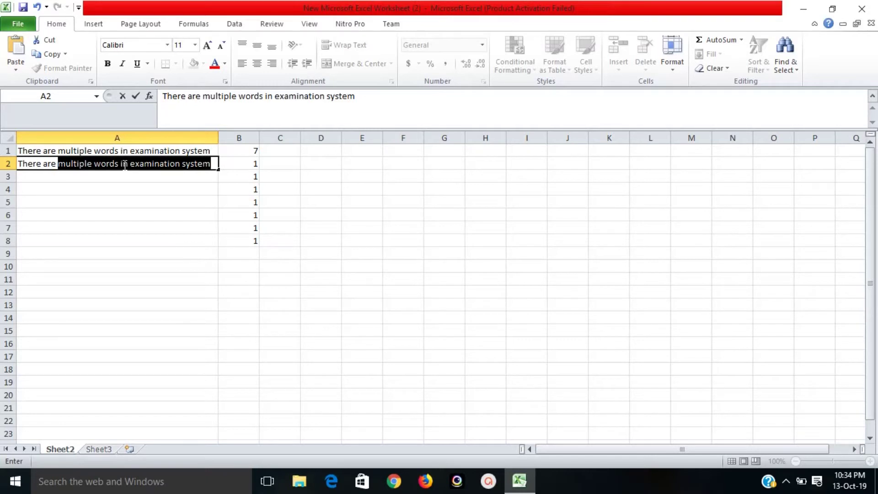
type("many")
key("Return")
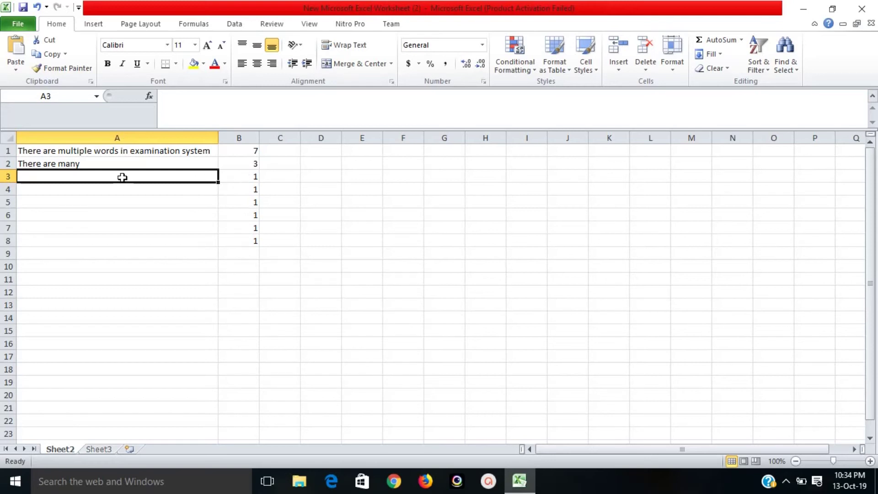
Enter 'We are' in A3 and 'there thhhe ettth eee' in A4, then select B5:B8
type("We")
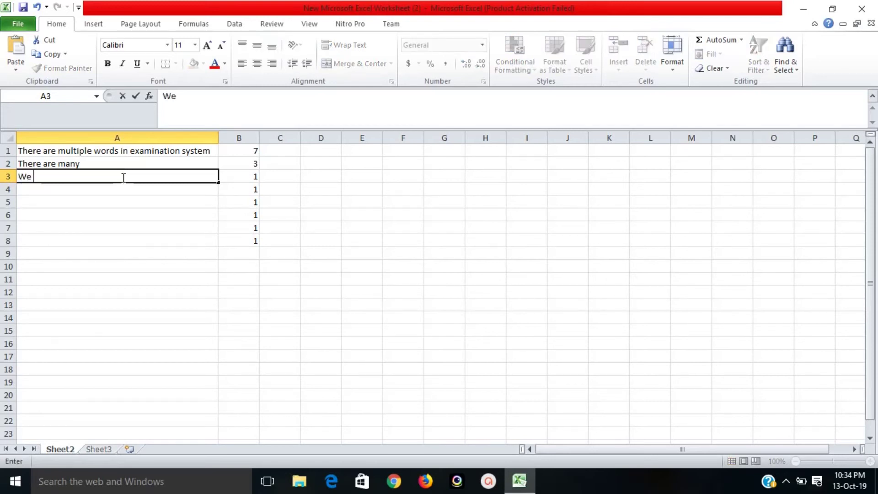
type(" are")
key("Return")
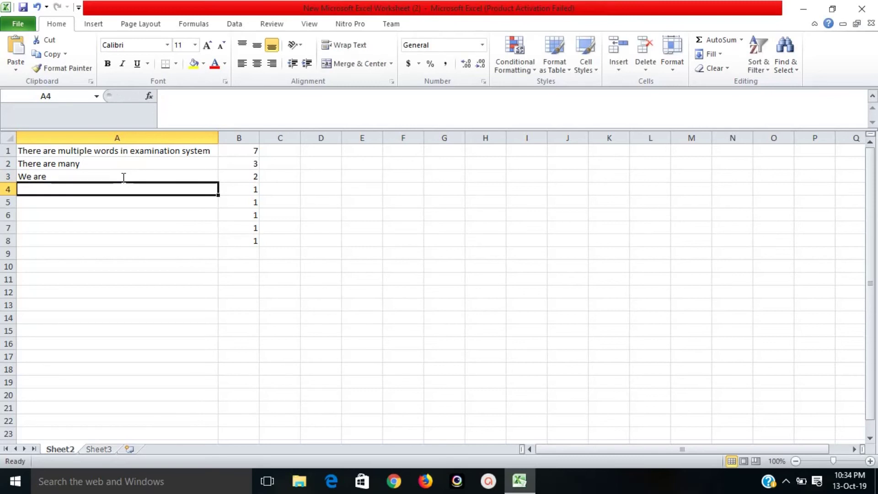
type("the")
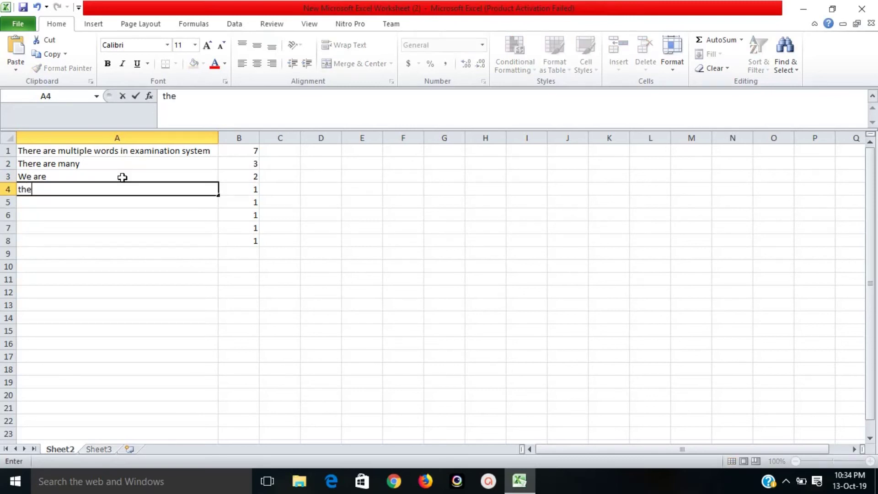
type("re thhhe ")
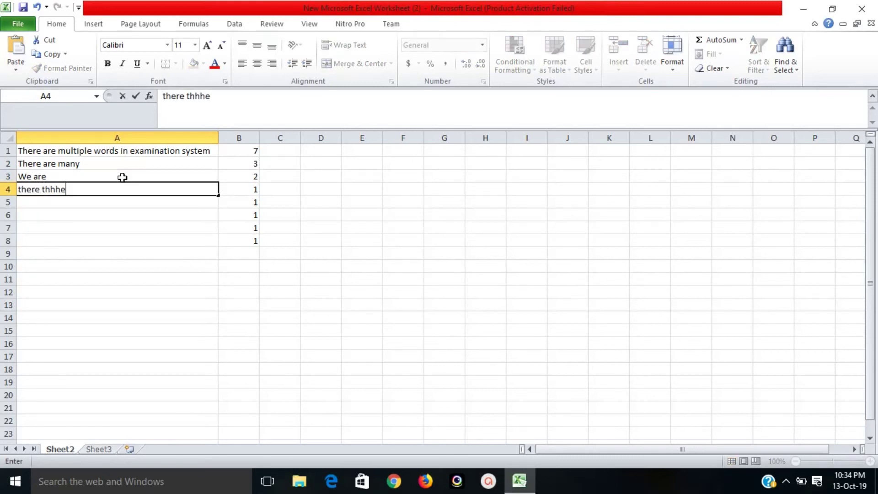
type("ettth e")
type("ee")
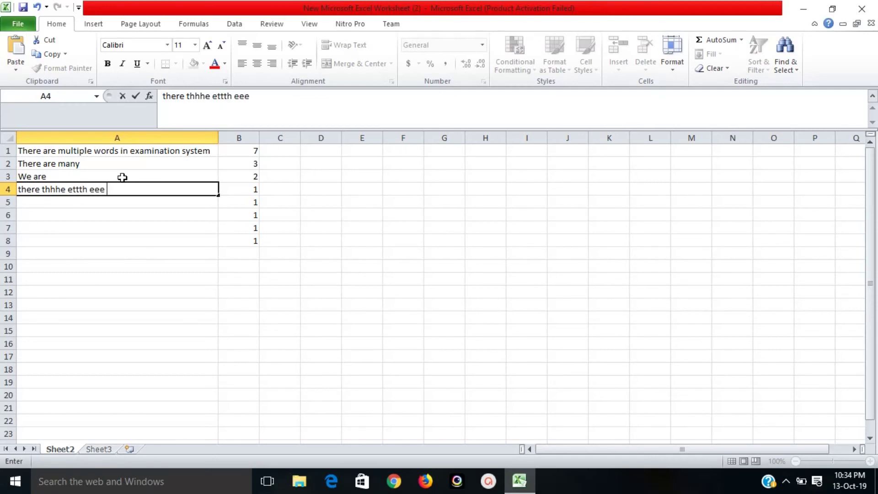
key("Return")
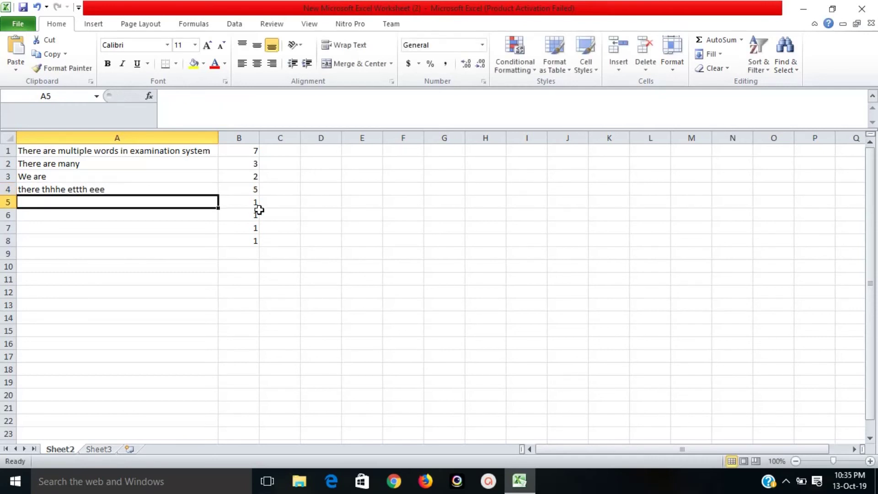
left_click_drag(255, 202, 254, 241)
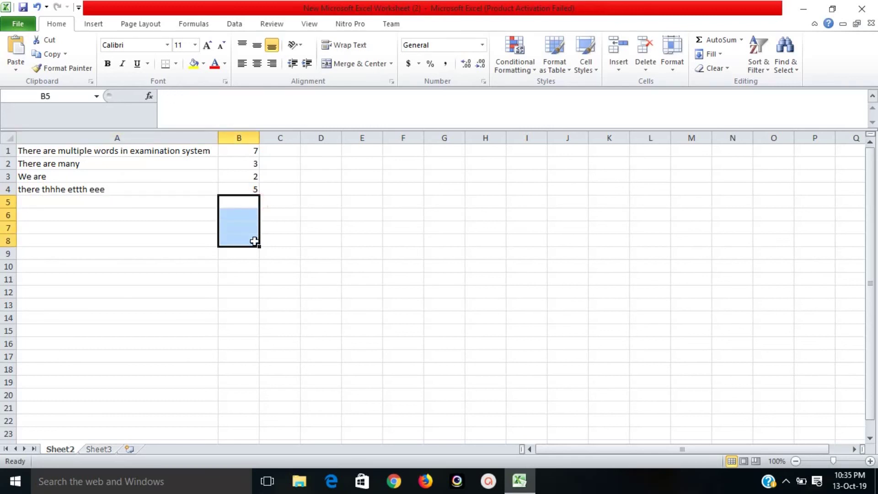